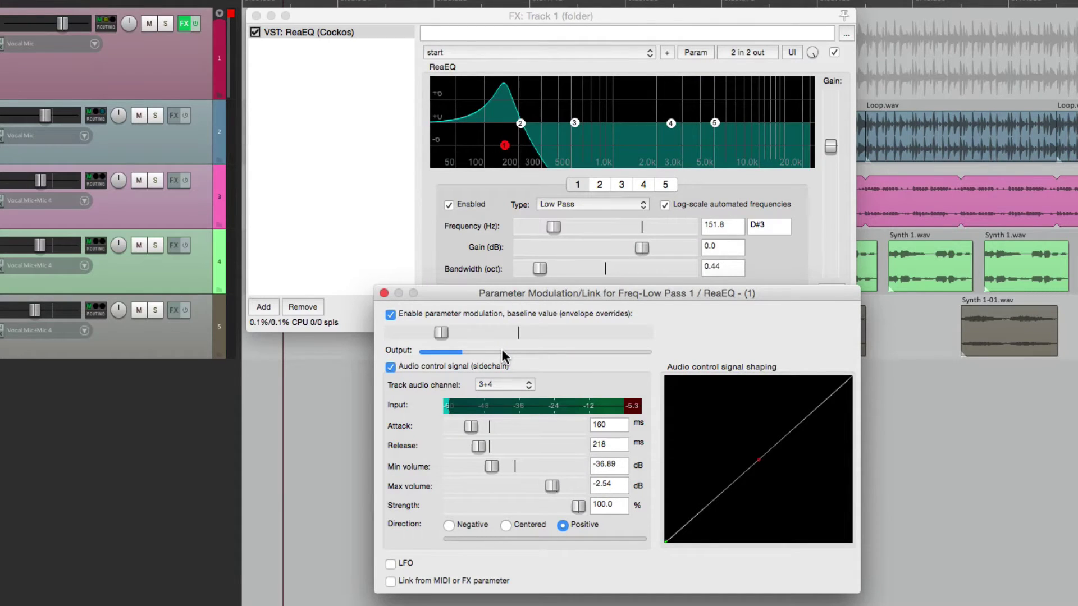
Step: Turn off the sidechain control and enable an LFO on the ReaEQ low-pass frequency
{"action": "left_click", "coordinate": [390, 367]}
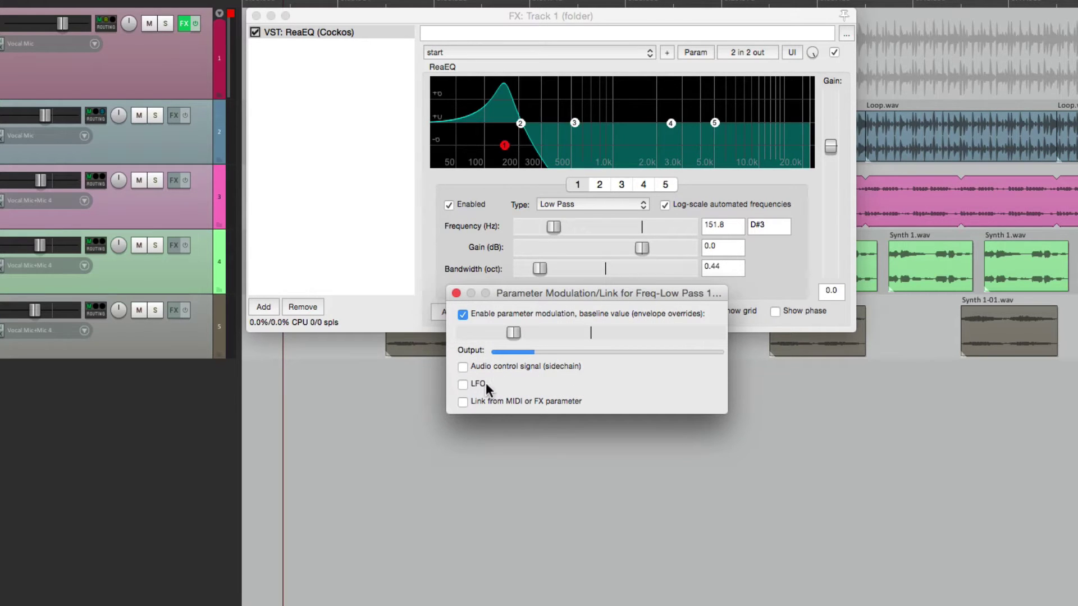
{"action": "left_click", "coordinate": [462, 384]}
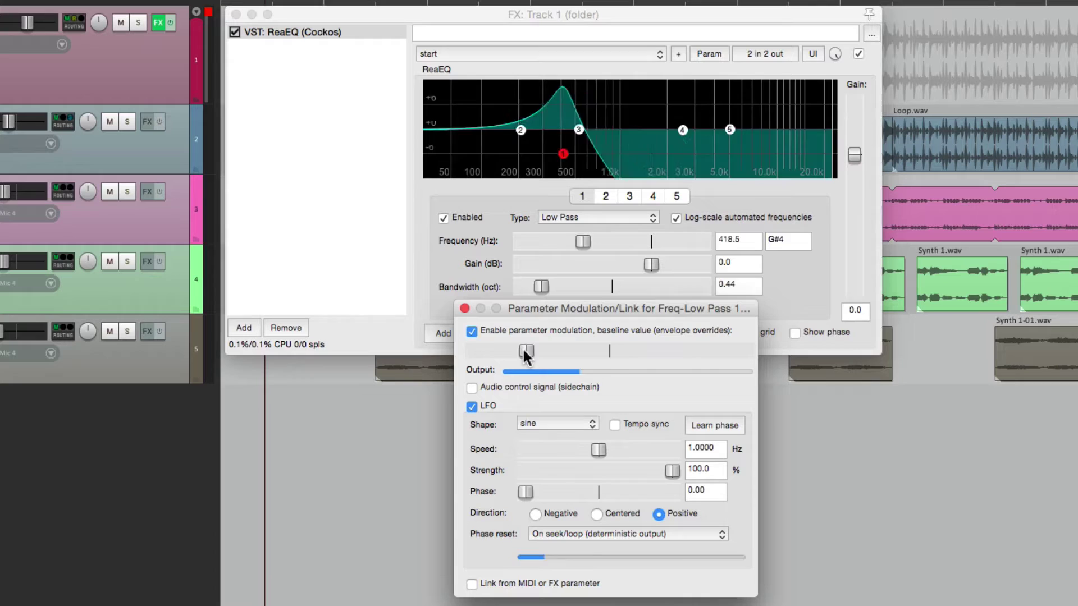
Step: Cut LFO strength to 37.3% and raise the baseline so the sweep spans about 370 Hz–3.4 kHz
{"action": "mouse_move", "coordinate": [523, 350]}
{"action": "left_mouse_down"}
{"action": "mouse_move", "coordinate": [490, 354]}
{"action": "mouse_move", "coordinate": [504, 355]}
{"action": "left_mouse_up"}
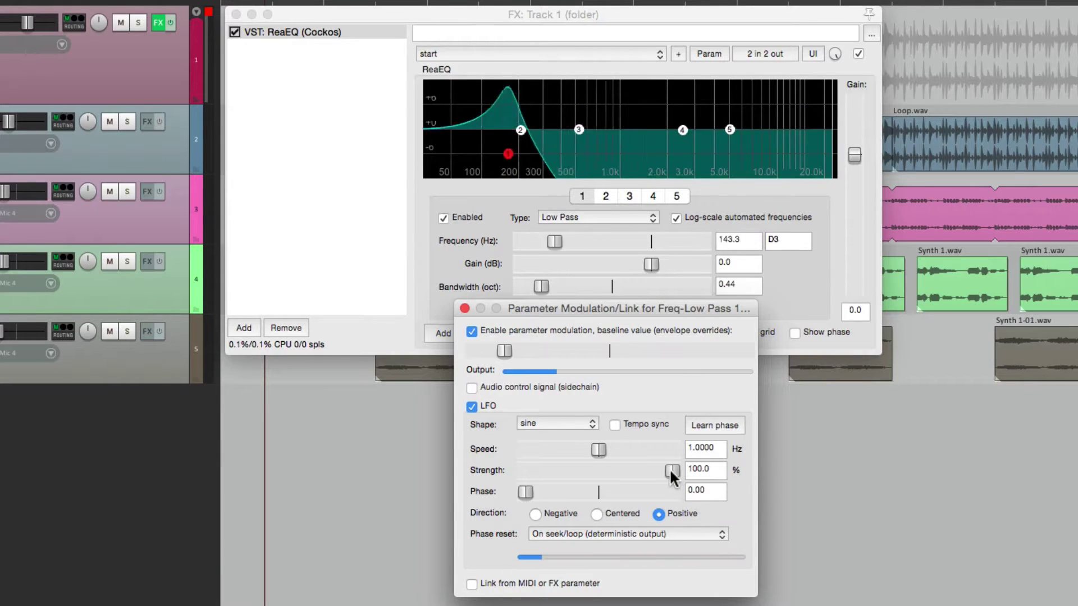
{"action": "left_click_drag", "start_coordinate": [670, 471], "coordinate": [576, 471]}
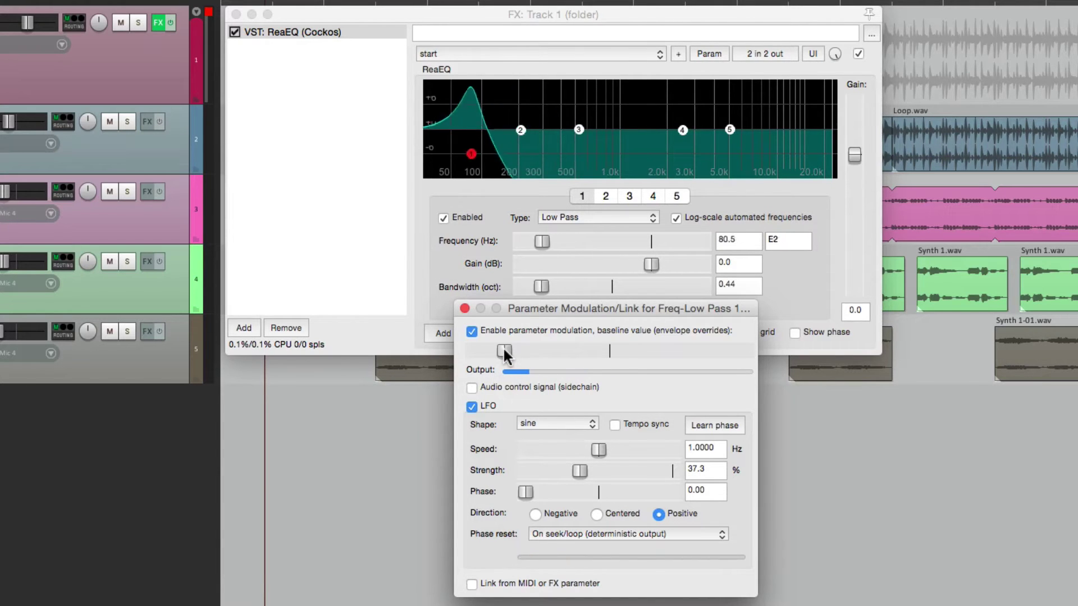
{"action": "left_click_drag", "start_coordinate": [503, 347], "coordinate": [561, 352]}
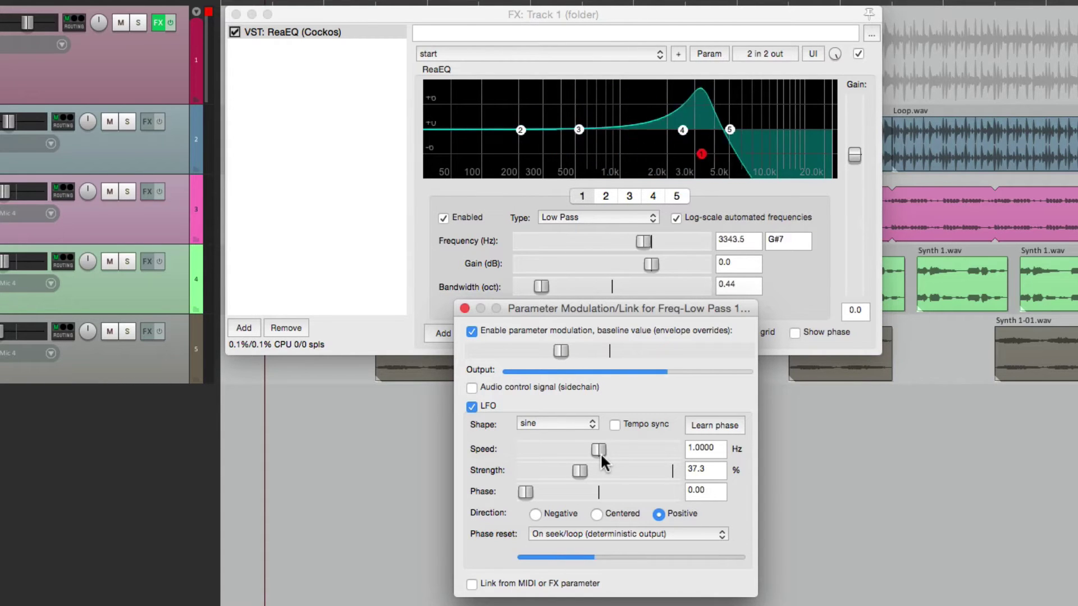
Step: Slow the LFO speed to 0.6667 Hz, sweeping roughly 430 Hz to 3.7 kHz
{"action": "left_click_drag", "start_coordinate": [601, 452], "coordinate": [624, 449]}
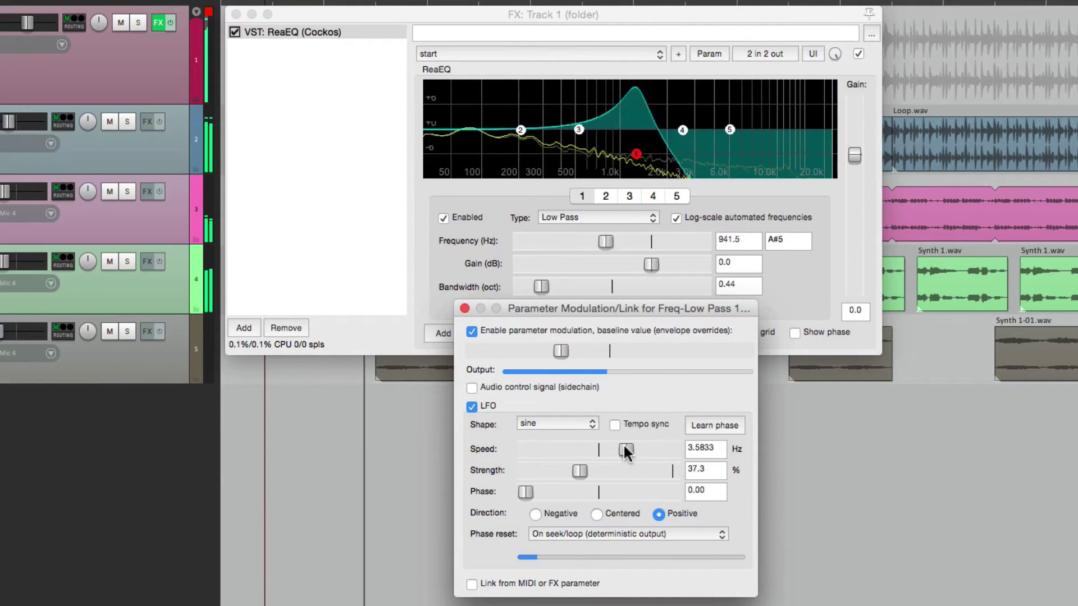
{"action": "left_click_drag", "start_coordinate": [624, 449], "coordinate": [577, 449]}
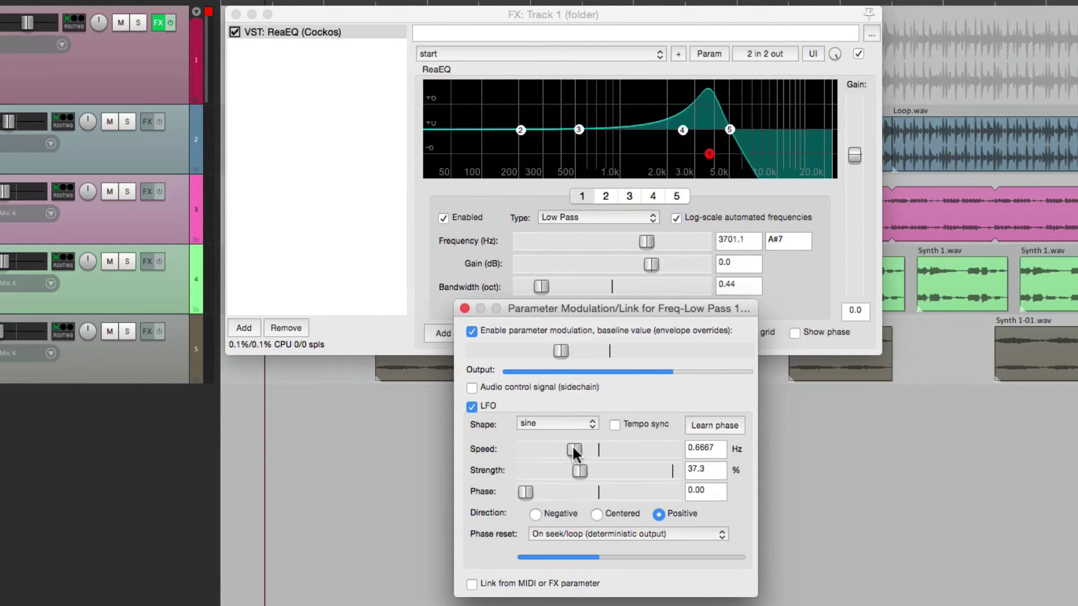
Step: Enable LFO tempo sync, enter a speed of 1, and nudge the baseline slightly lower
{"action": "left_click", "coordinate": [614, 424]}
{"action": "double_click", "coordinate": [702, 452]}
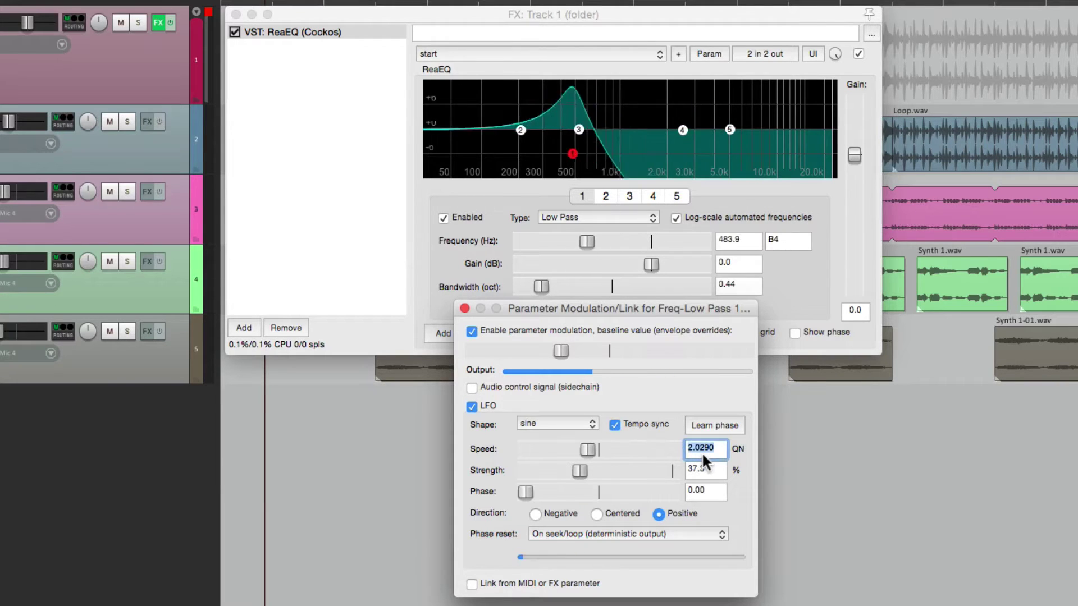
{"action": "type", "text": "1"}
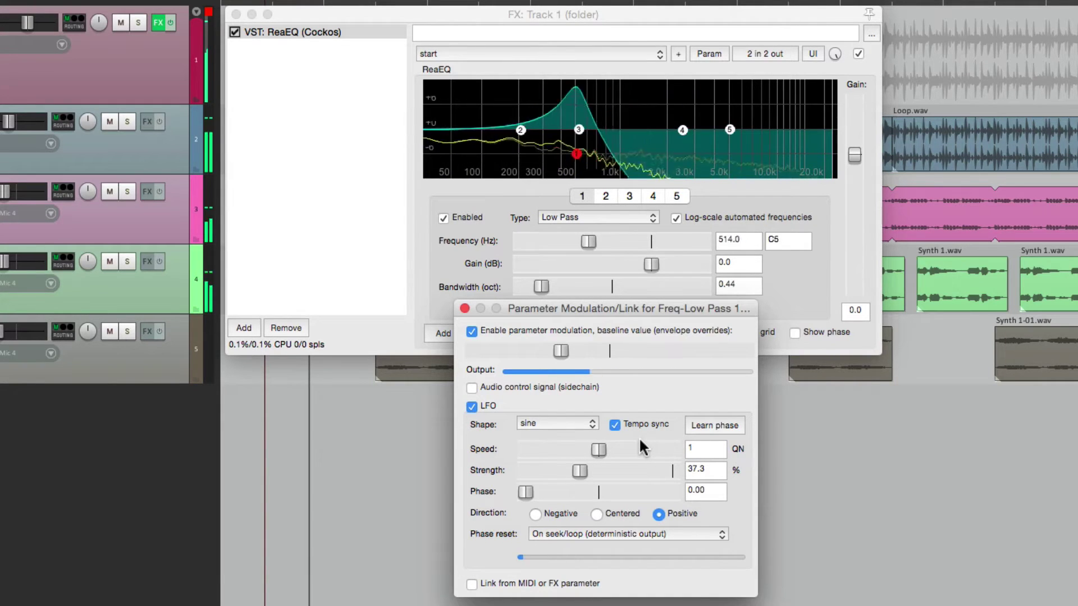
{"action": "left_click_drag", "start_coordinate": [564, 350], "coordinate": [556, 350]}
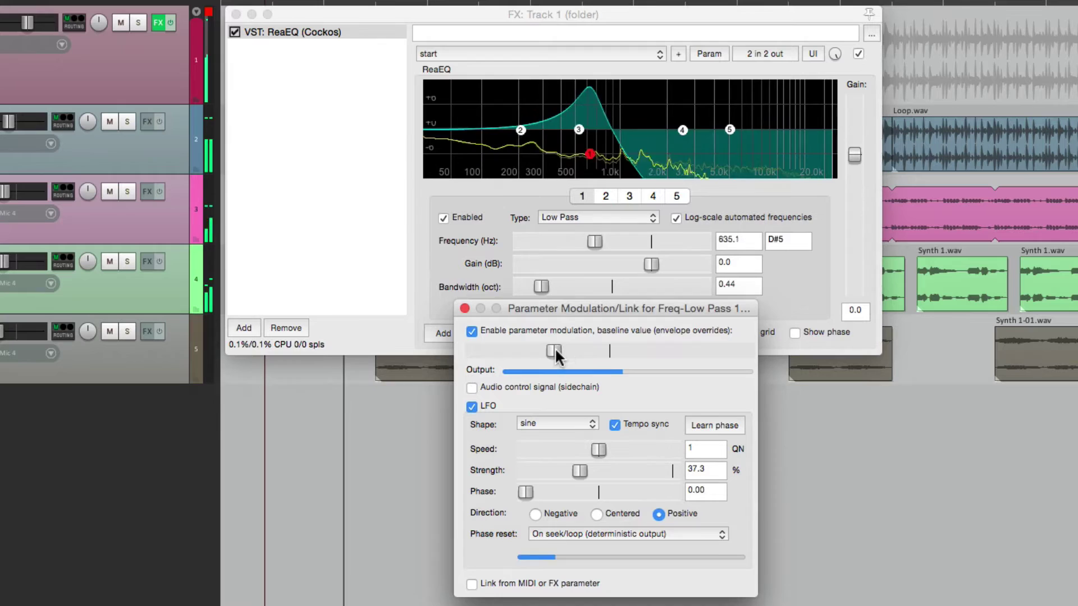
Step: Nudge the baseline back up and set the LFO speed to .5
{"action": "double_click", "coordinate": [709, 447]}
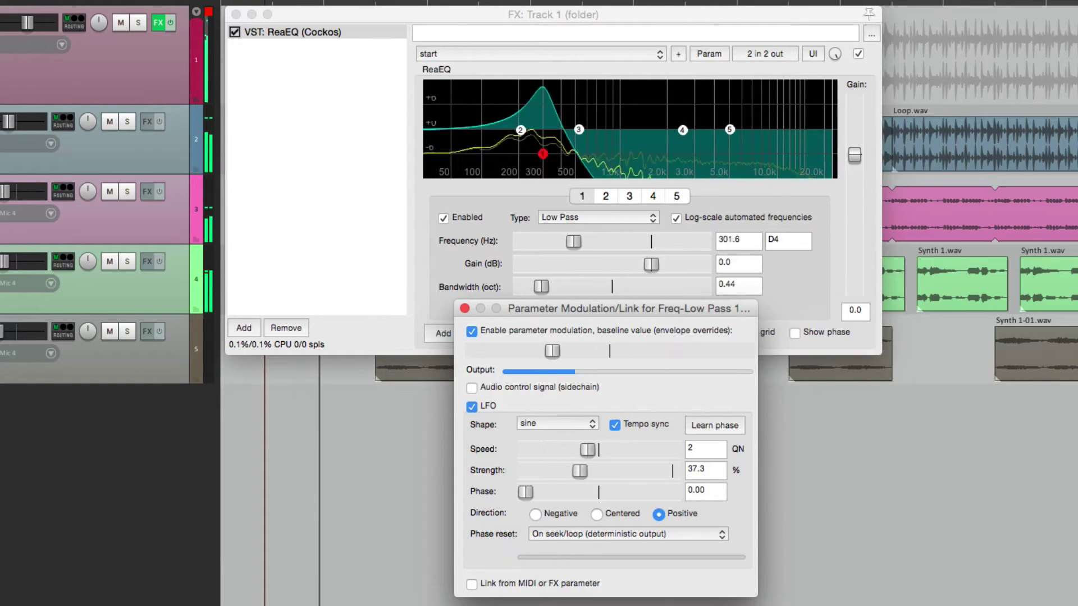
{"action": "left_click_drag", "start_coordinate": [544, 346], "coordinate": [548, 346]}
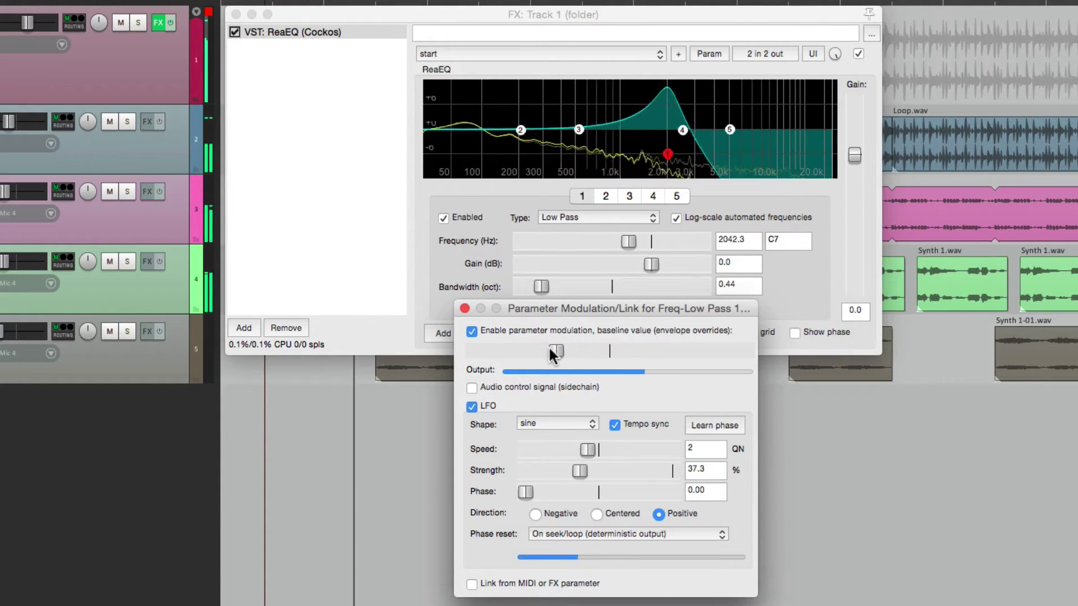
{"action": "double_click", "coordinate": [709, 448]}
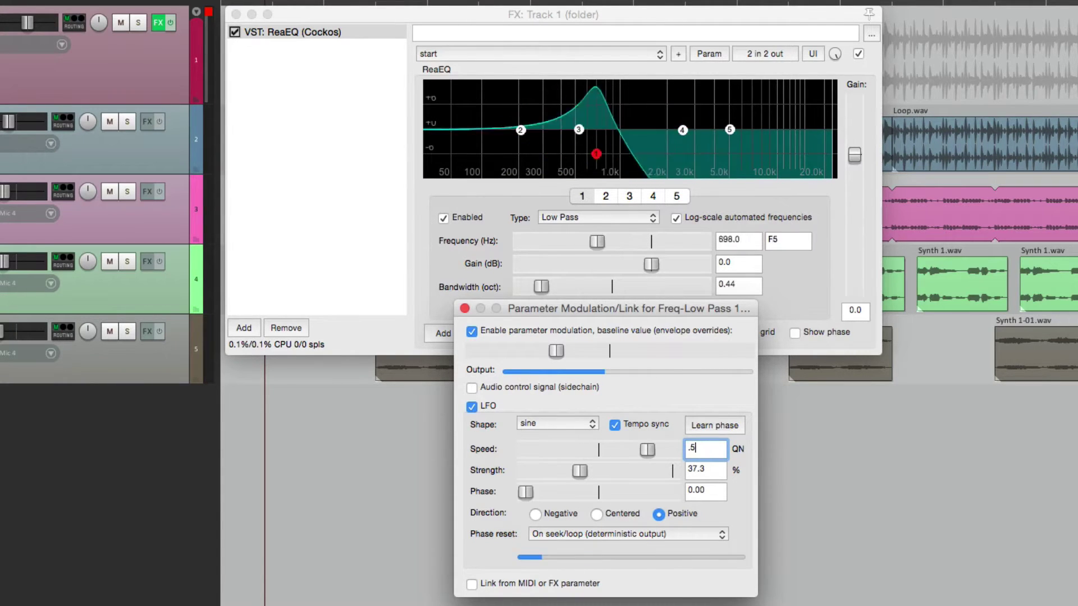
{"action": "type", "text": ".5"}
{"action": "key", "text": "Return"}
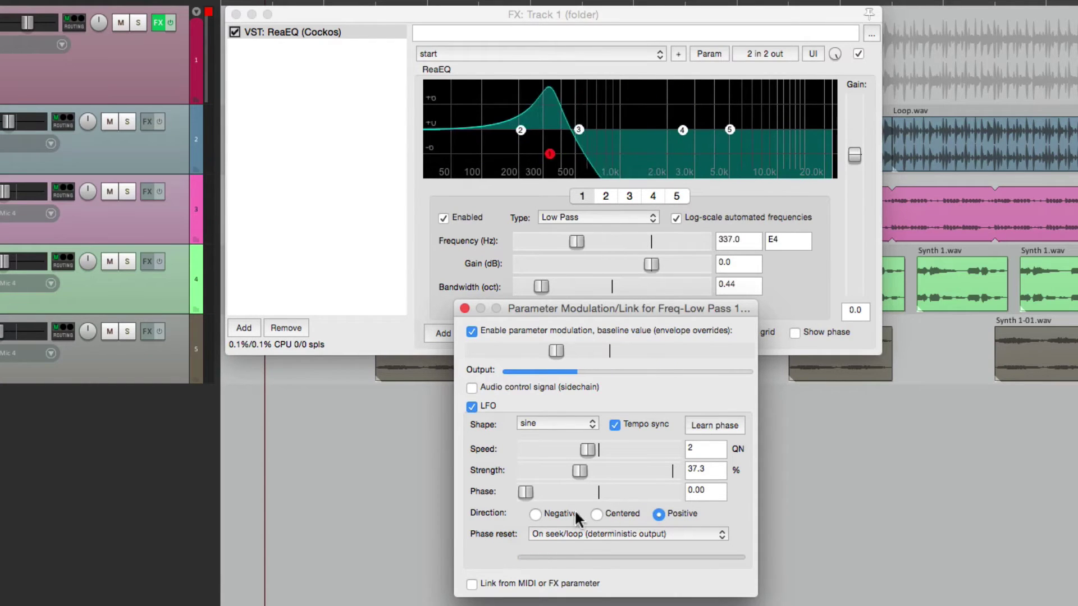
Step: Set LFO direction to Negative, raise the baseline frequency, and try shifting the phase
{"action": "left_click", "coordinate": [538, 516]}
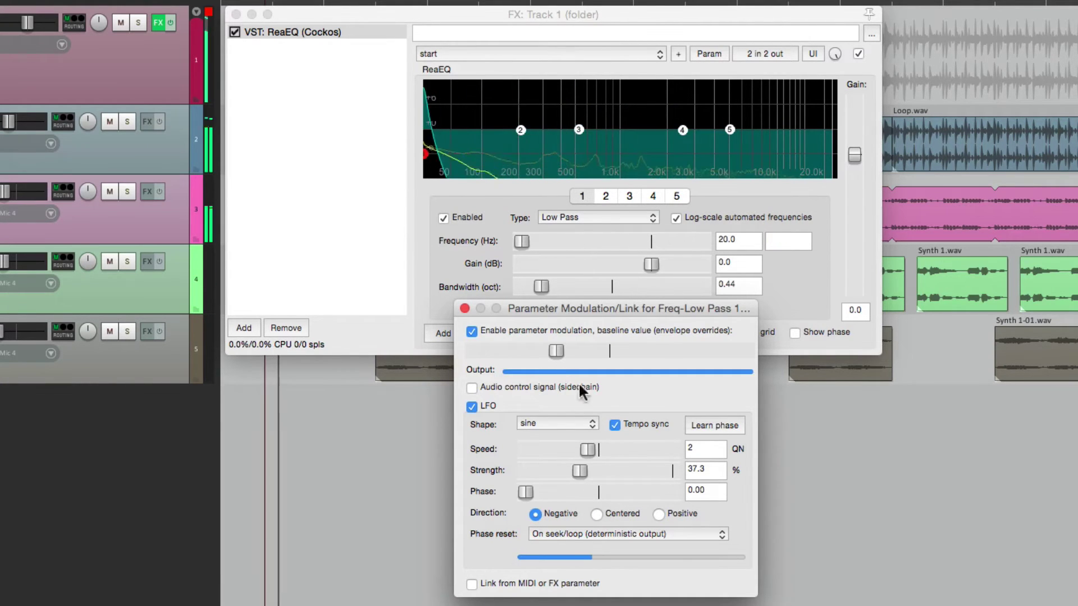
{"action": "left_click_drag", "start_coordinate": [554, 351], "coordinate": [658, 346]}
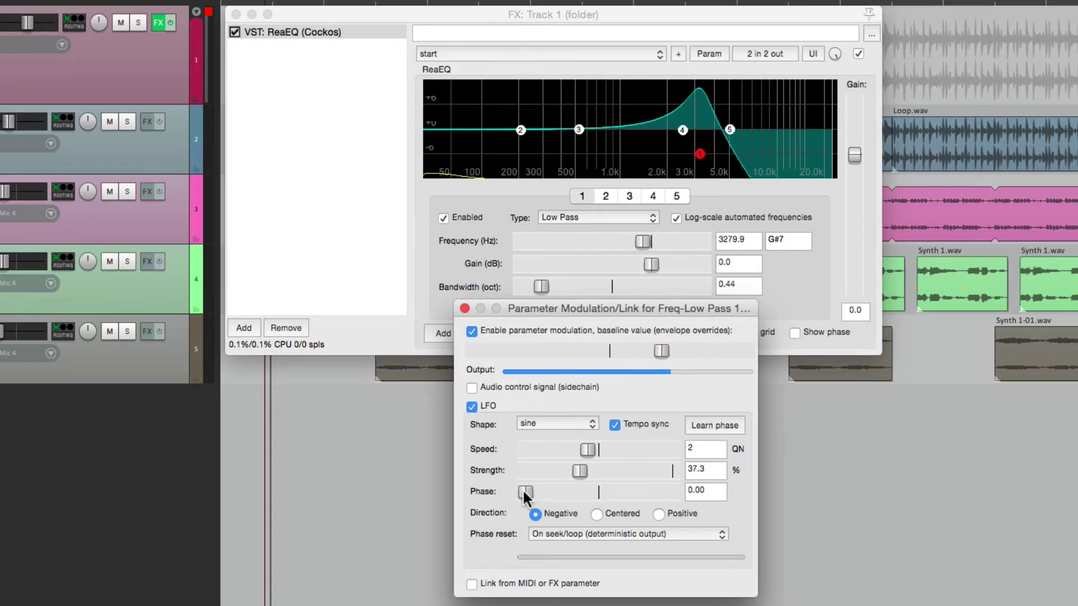
{"action": "left_click_drag", "start_coordinate": [523, 490], "coordinate": [478, 487]}
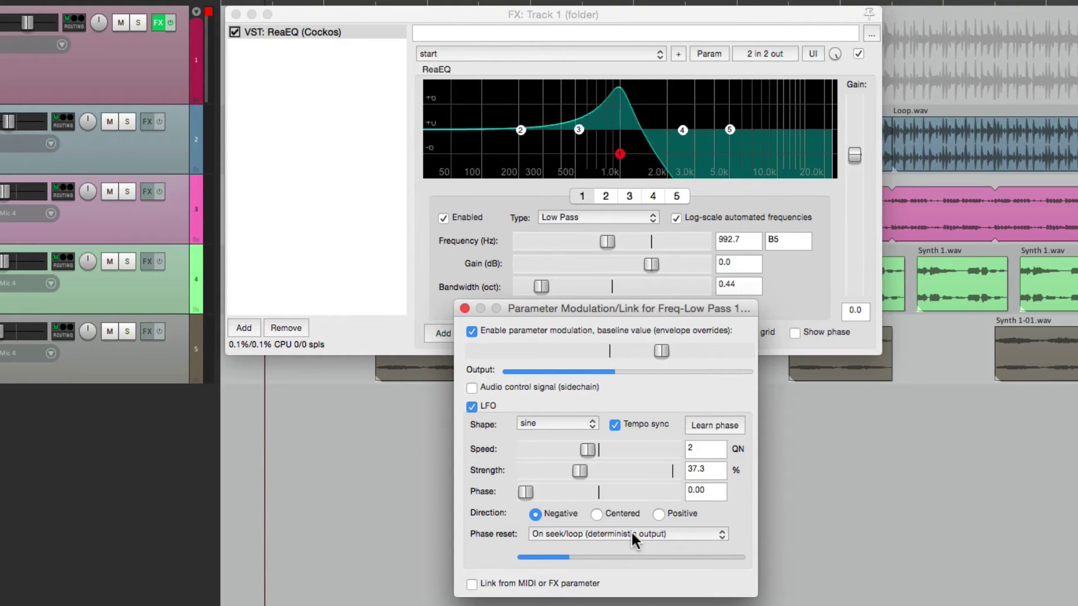
Step: Start playback and switch the LFO phase reset to Free-running
{"action": "key", "text": "space"}
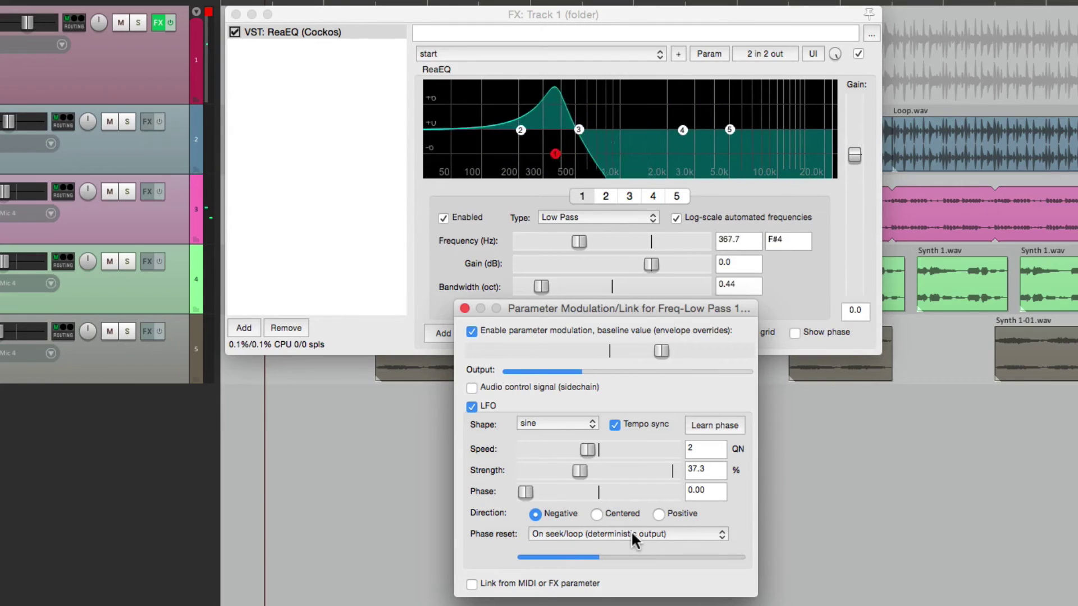
{"action": "left_click", "coordinate": [632, 536]}
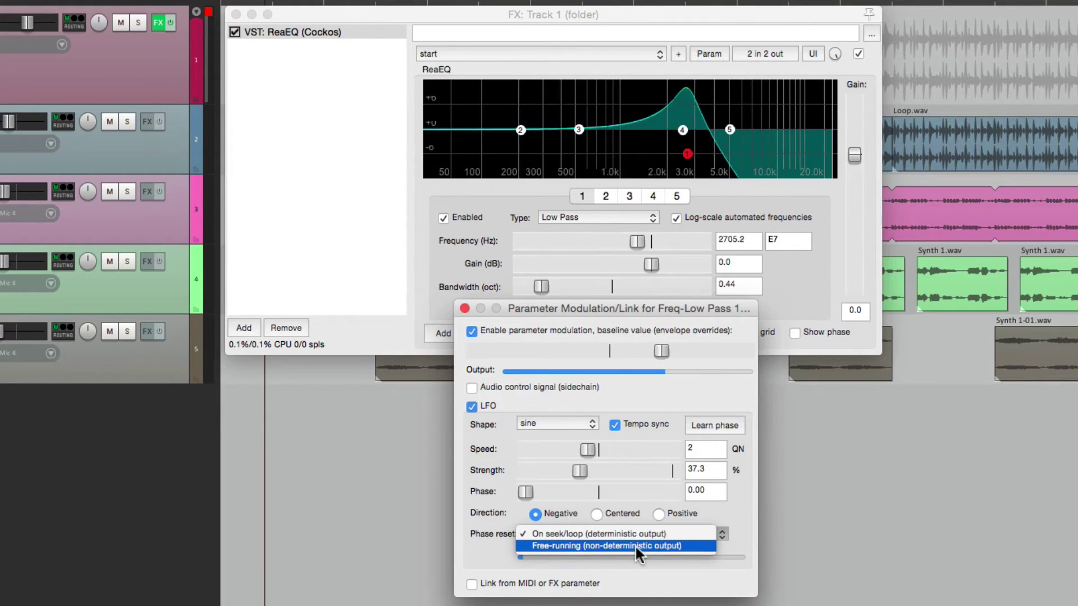
{"action": "left_click", "coordinate": [634, 545]}
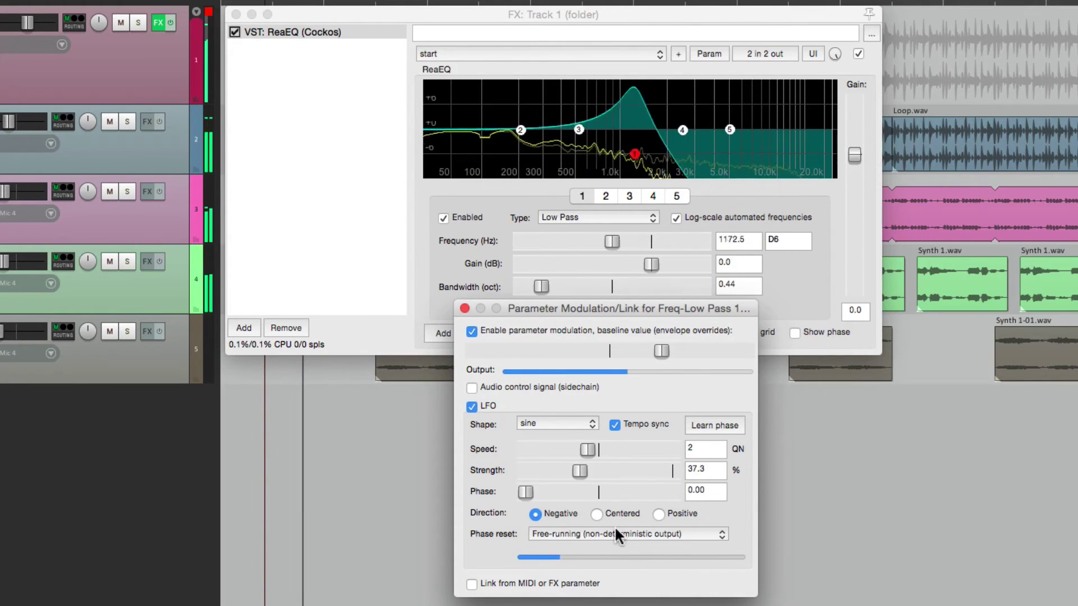
Step: Restore phase reset On seek/loop, set direction Positive, and lower the baseline to about 375 Hz
{"action": "left_click", "coordinate": [612, 536]}
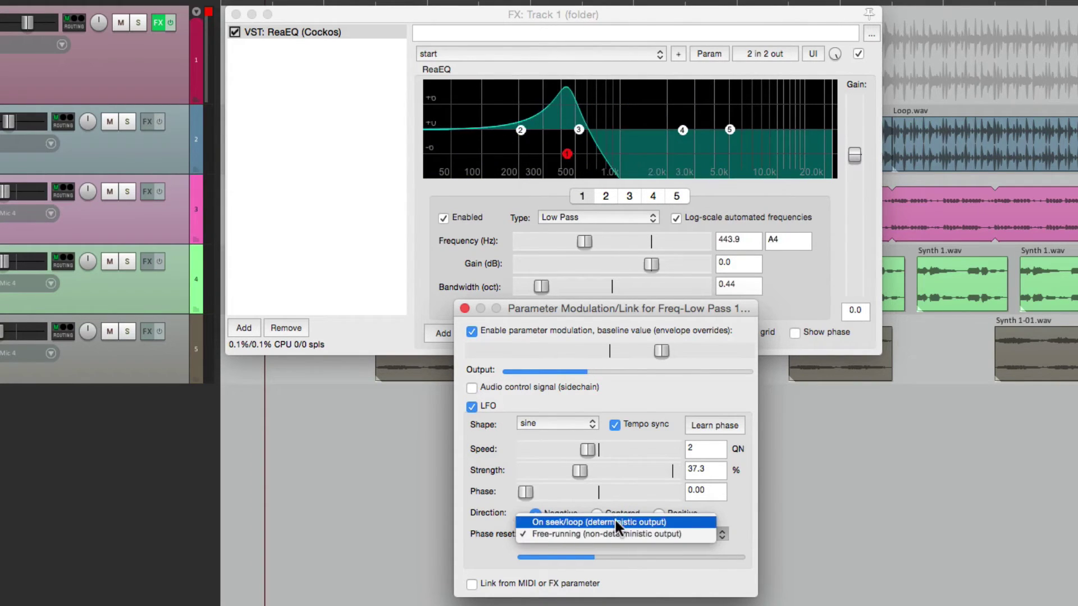
{"action": "left_click", "coordinate": [615, 516]}
{"action": "left_click", "coordinate": [656, 515]}
{"action": "left_click_drag", "start_coordinate": [660, 351], "coordinate": [554, 348]}
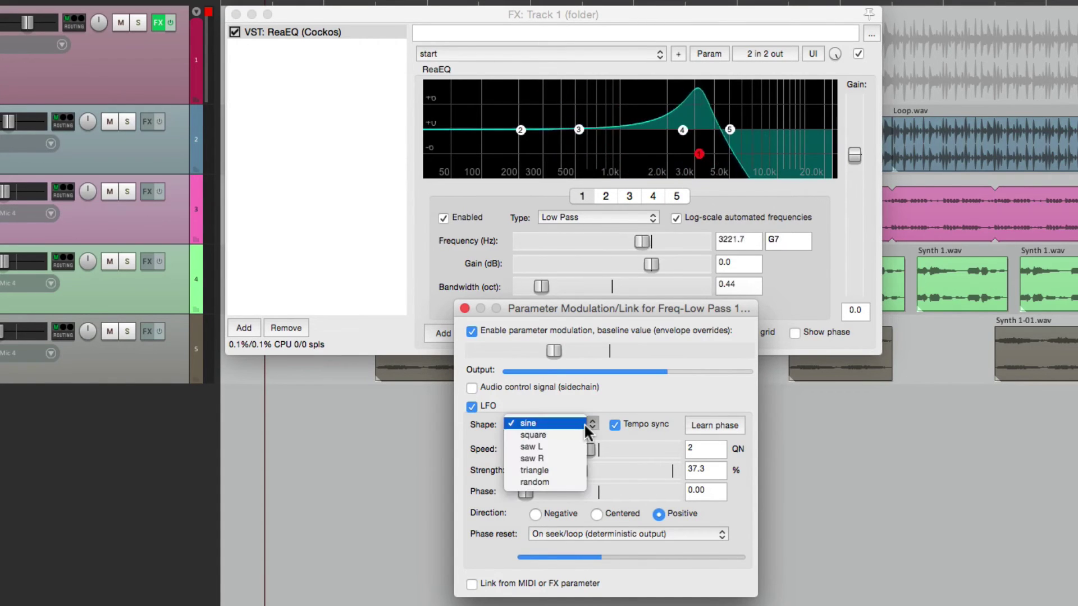
Step: Switch the LFO shape to square and audition it, entering .5 as speed before replaying
{"action": "left_click", "coordinate": [581, 433]}
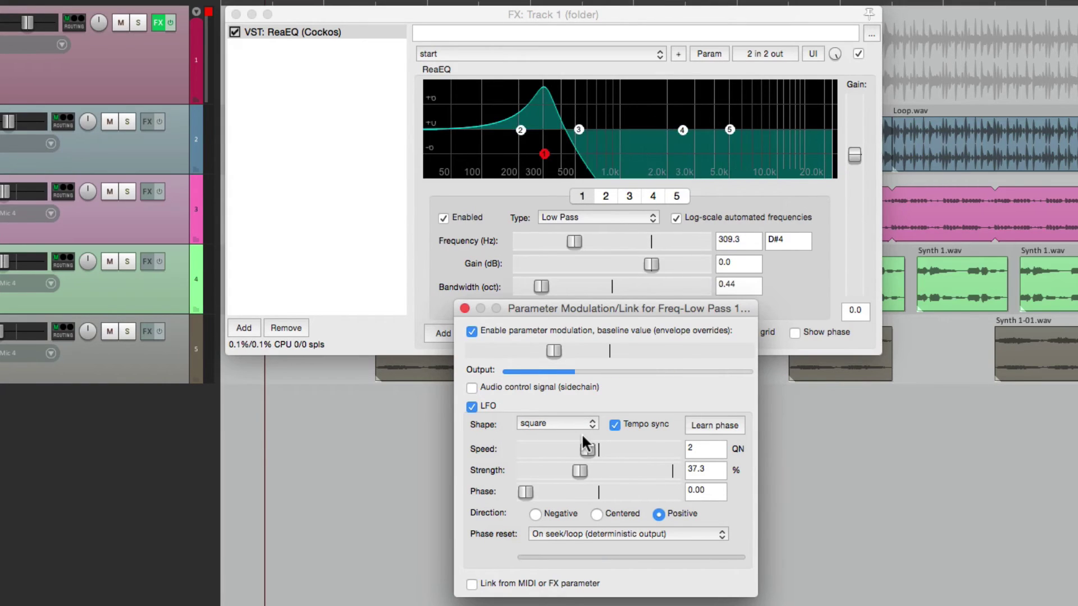
{"action": "key", "text": "space"}
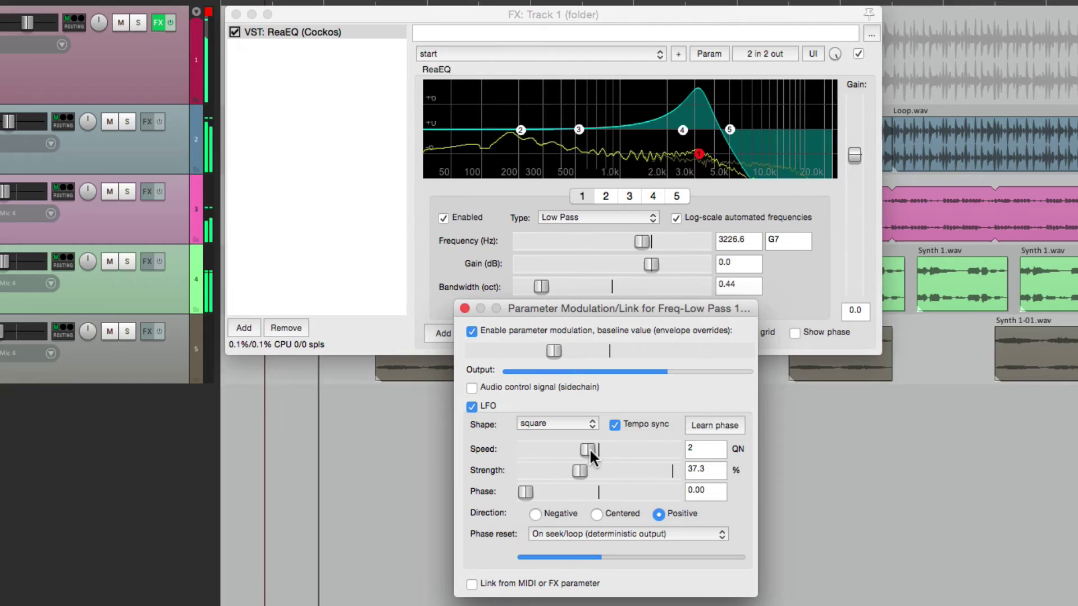
{"action": "key", "text": "space"}
{"action": "type", "text": ".5"}
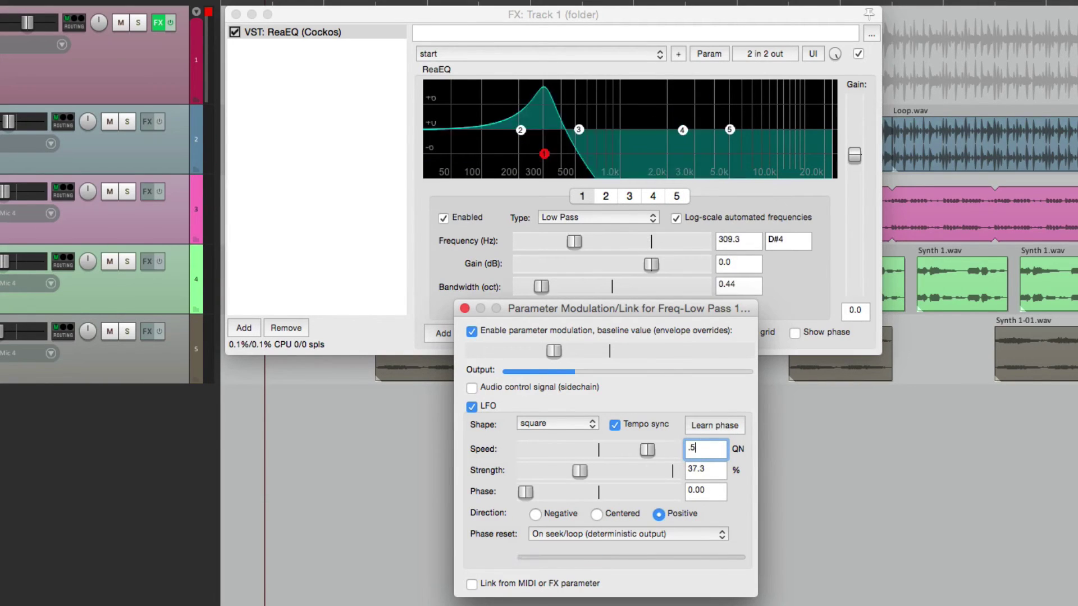
{"action": "key", "text": "space"}
Step: Return the LFO speed to 2 QN, audition saw L, then settle on the saw R shape
{"action": "left_click_drag", "start_coordinate": [655, 441], "coordinate": [589, 443]}
{"action": "left_click", "coordinate": [568, 423]}
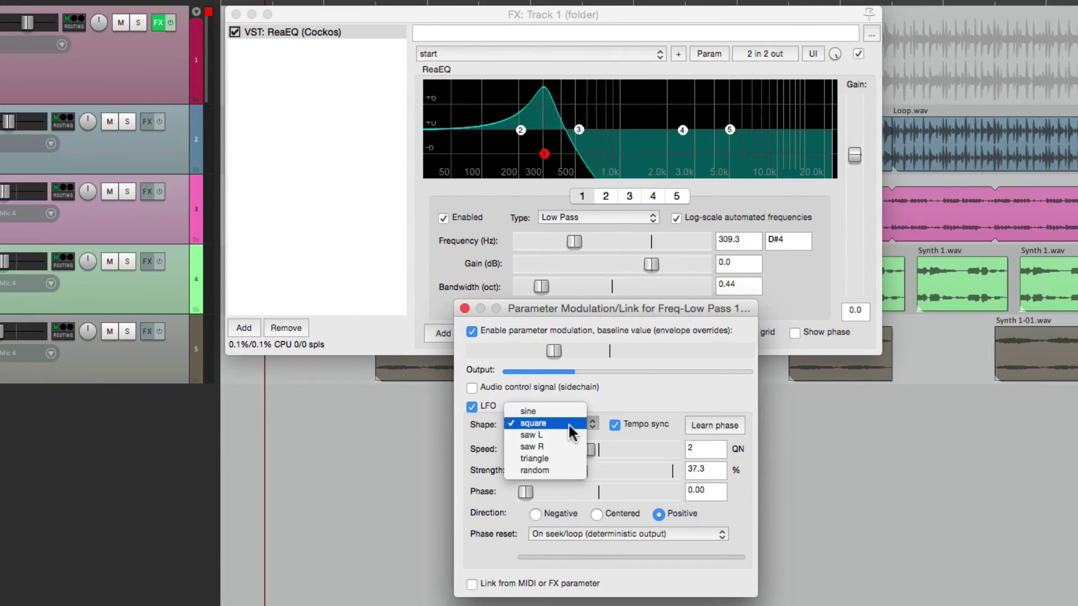
{"action": "left_click", "coordinate": [569, 435]}
{"action": "key", "text": "space"}
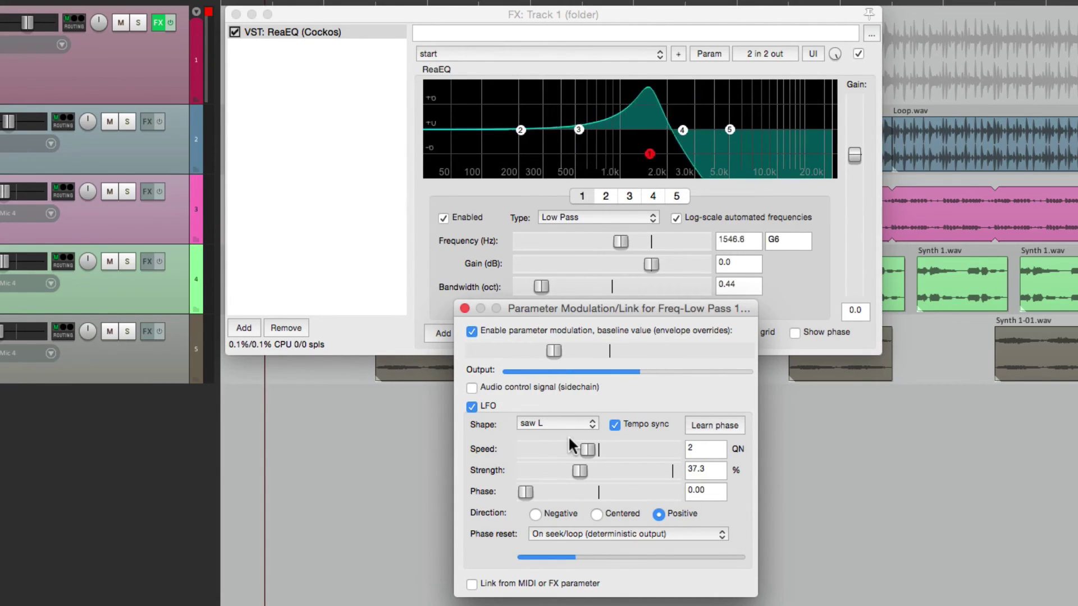
{"action": "left_click", "coordinate": [565, 422]}
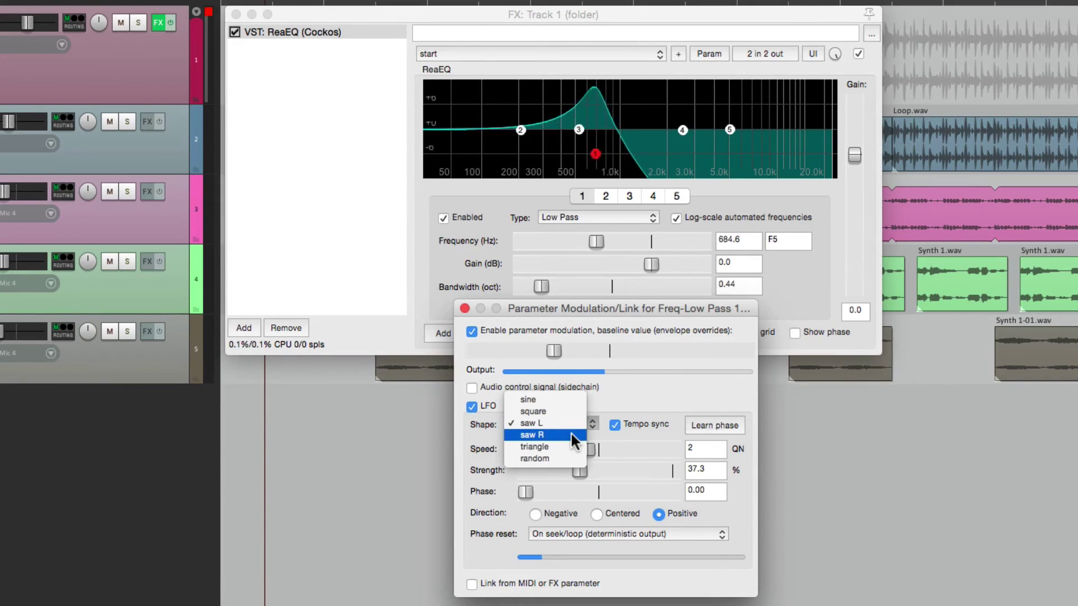
{"action": "left_click", "coordinate": [570, 435]}
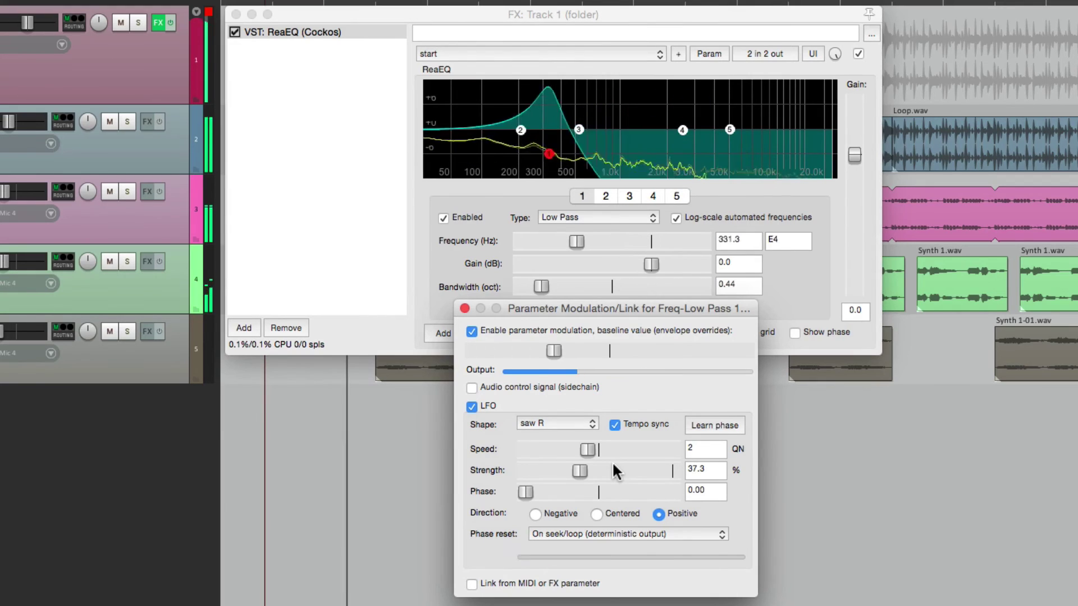
Step: Choose the random LFO shape, set speed to .5 QN, and start playback
{"action": "left_click", "coordinate": [578, 423]}
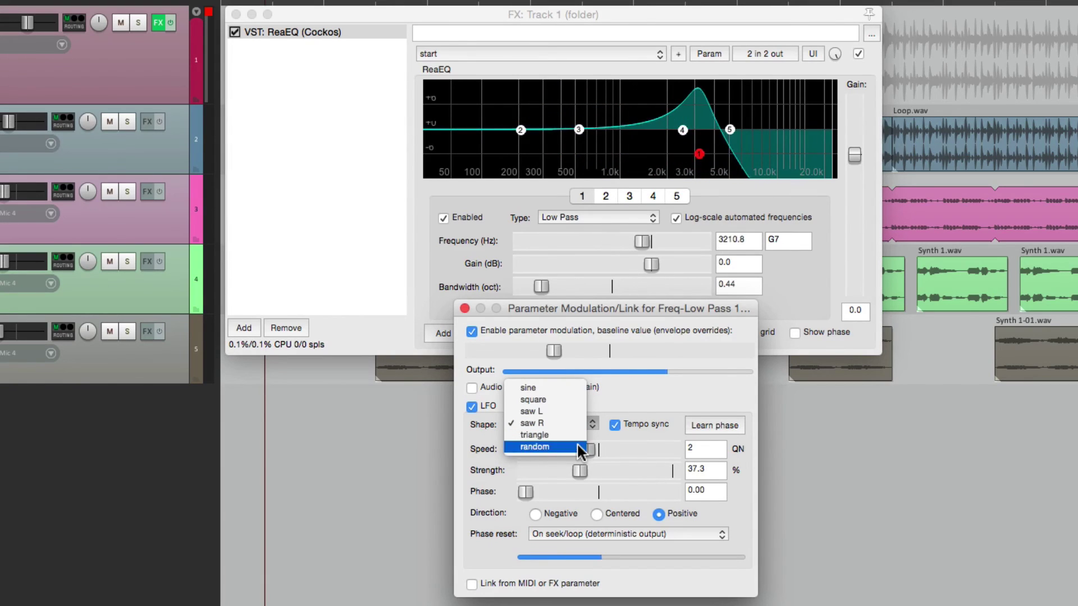
{"action": "left_click", "coordinate": [577, 442]}
{"action": "double_click", "coordinate": [719, 449]}
{"action": "type", "text": ".5"}
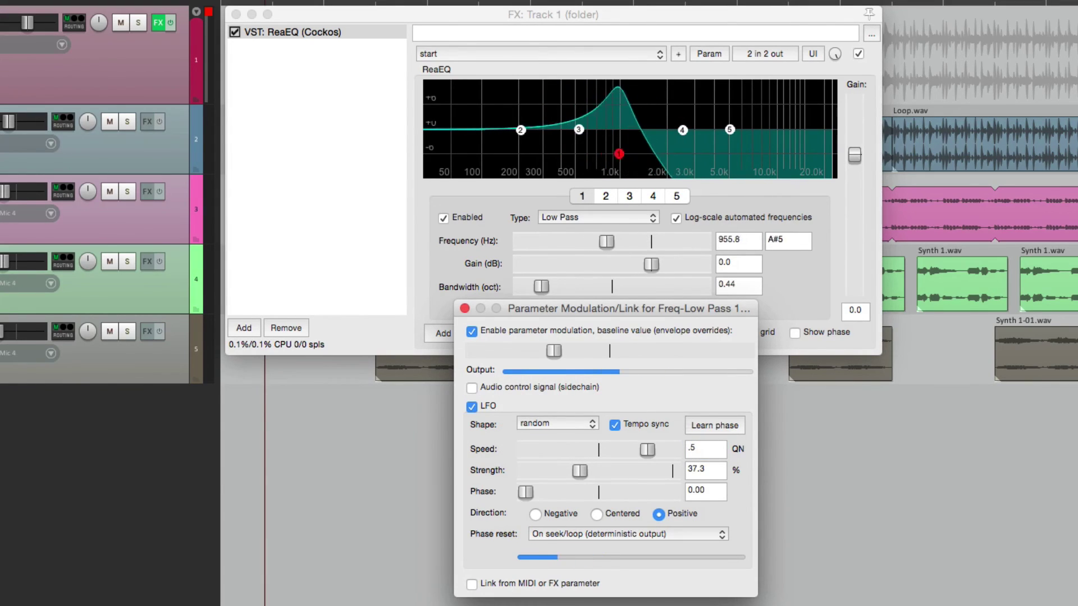
{"action": "key", "text": "space"}
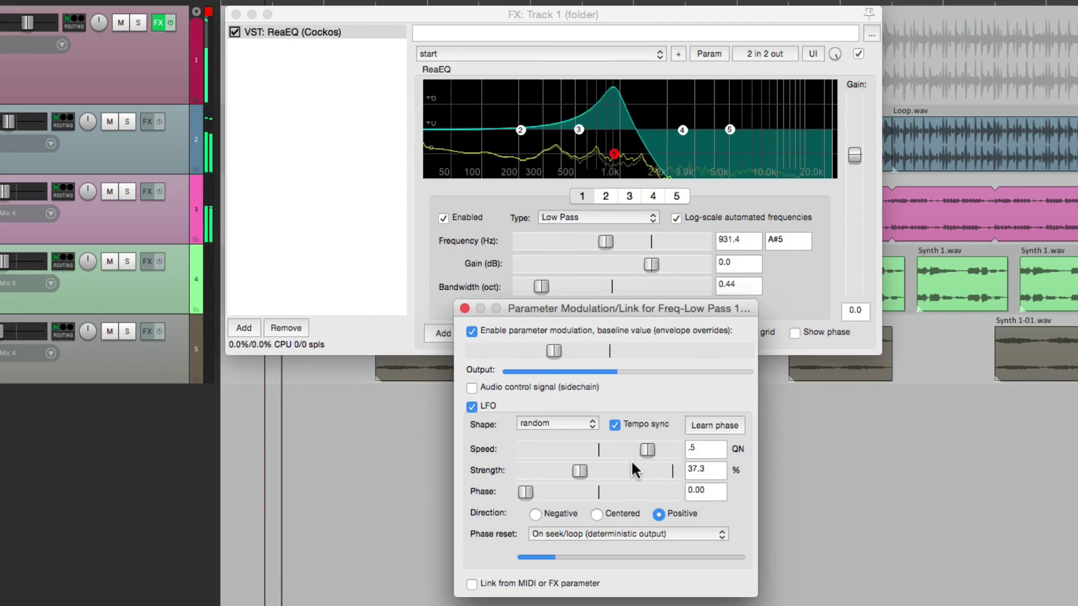